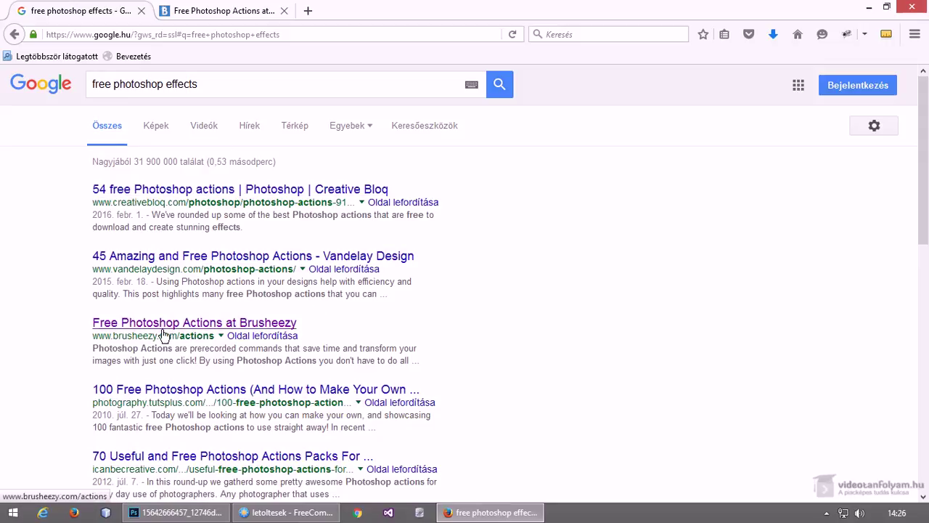
click(197, 14)
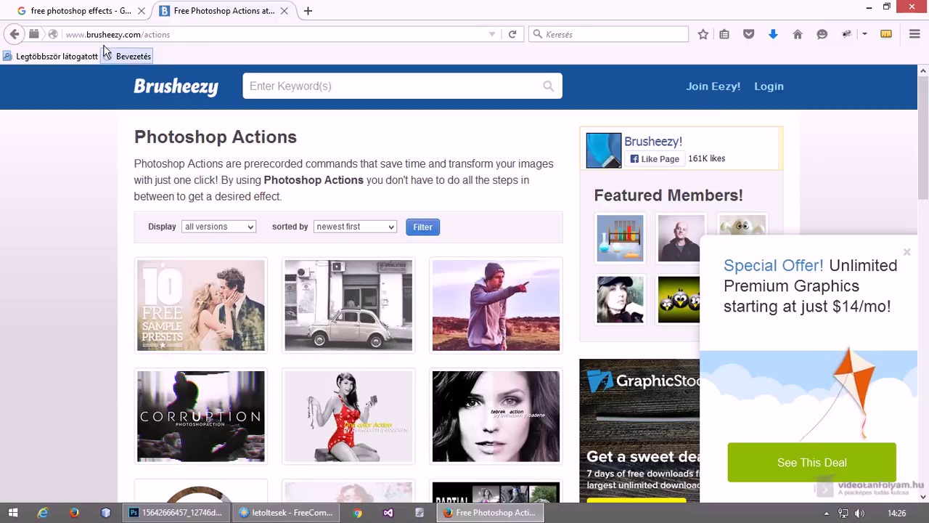
click(87, 11)
scroll(210, 305, down, 1)
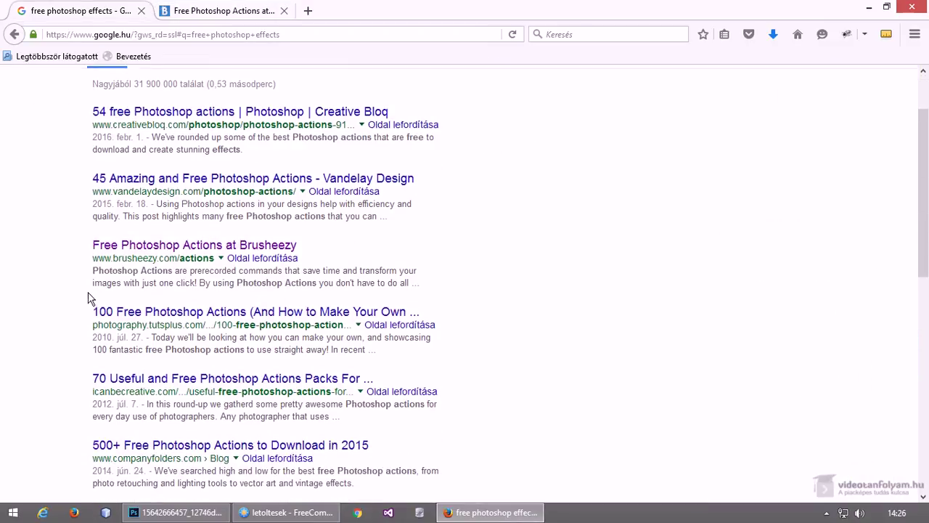
scroll(83, 300, up, 2)
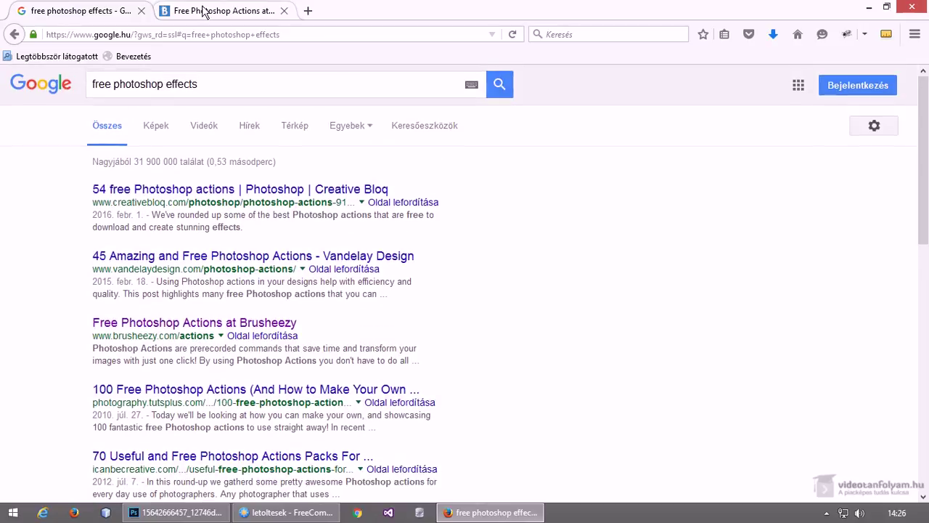
Step: Find Instant Hipster - 10 Retro Actions on the Brusheezy actions page and save its free zip download
click(203, 15)
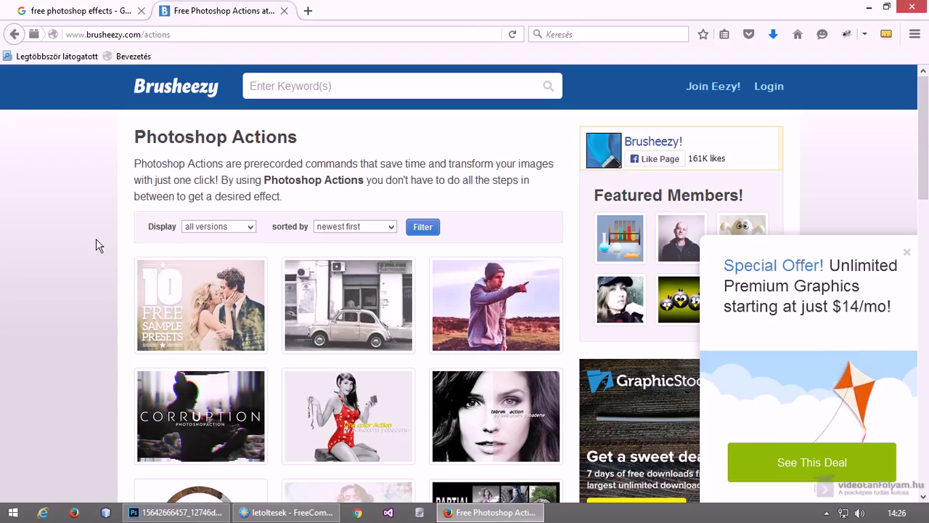
scroll(153, 349, down, 4)
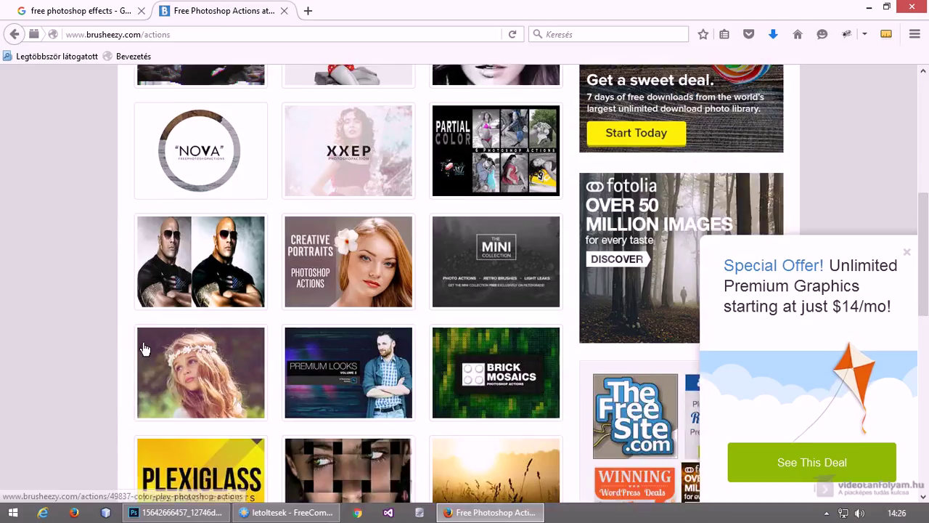
scroll(144, 349, down, 3)
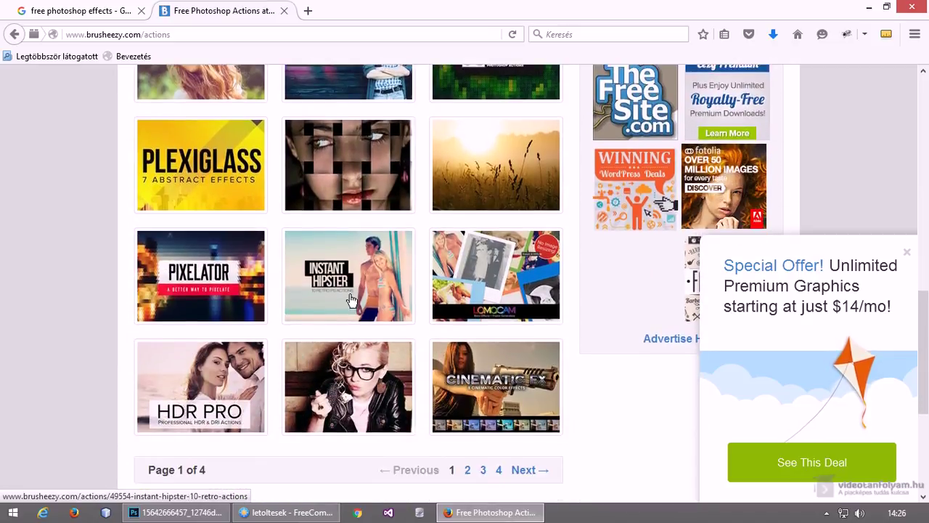
click(351, 299)
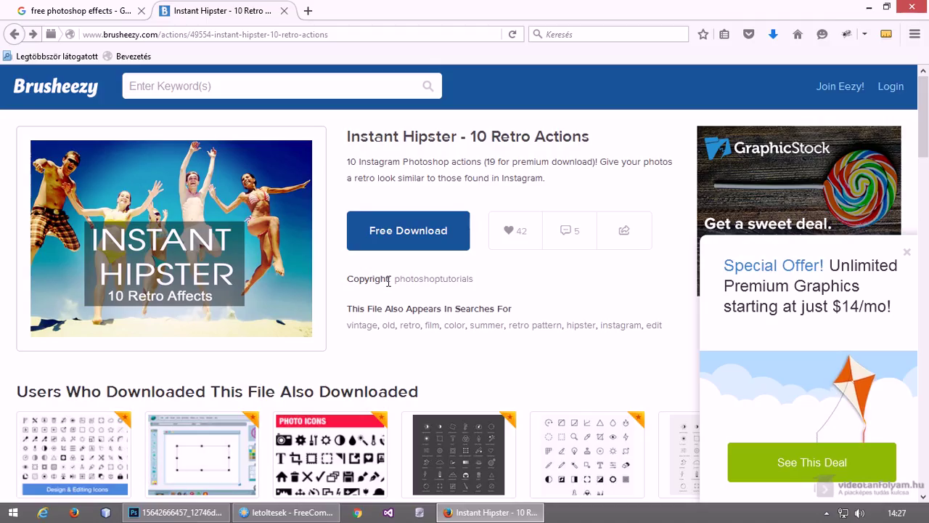
click(403, 233)
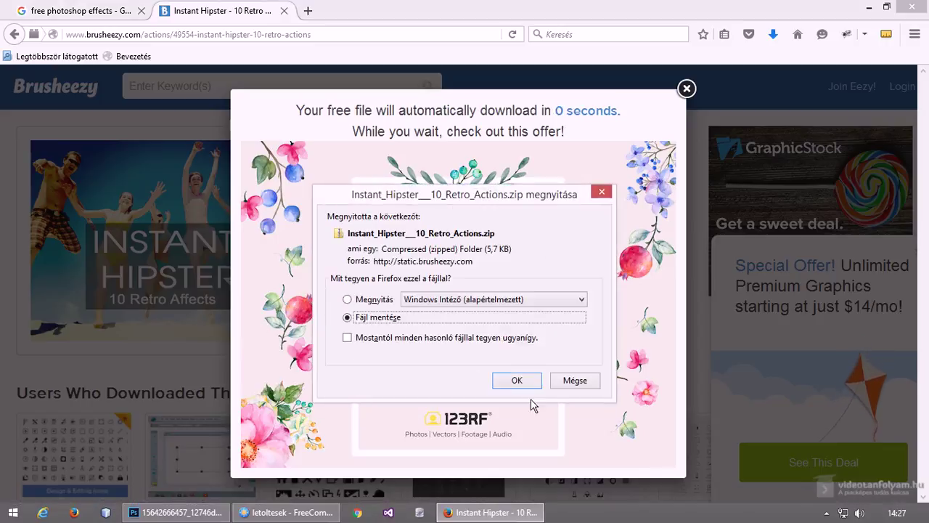
click(516, 381)
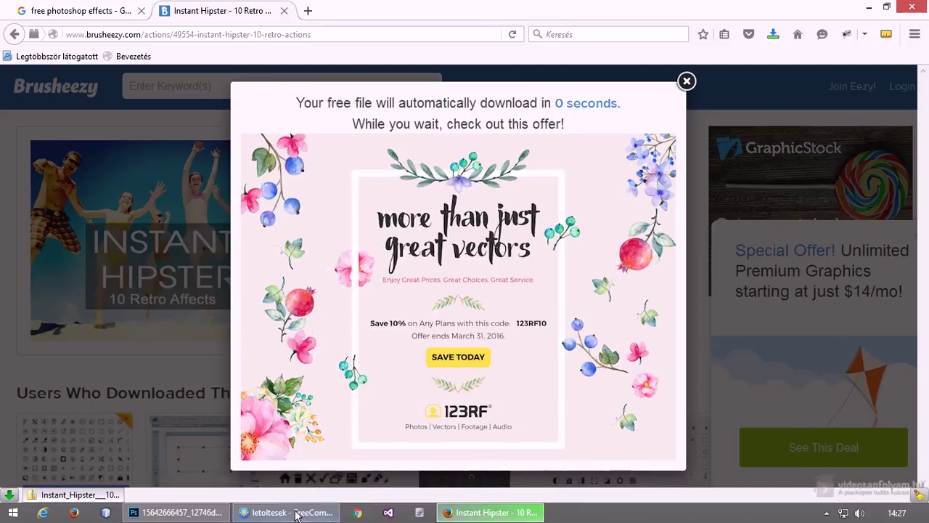
Step: Switch to FreeCommander and extract Instant Hipster - 10 Retro Actions.atn from the downloaded zip into C:\letoltesek
key(alt+Tab)
click(82, 118)
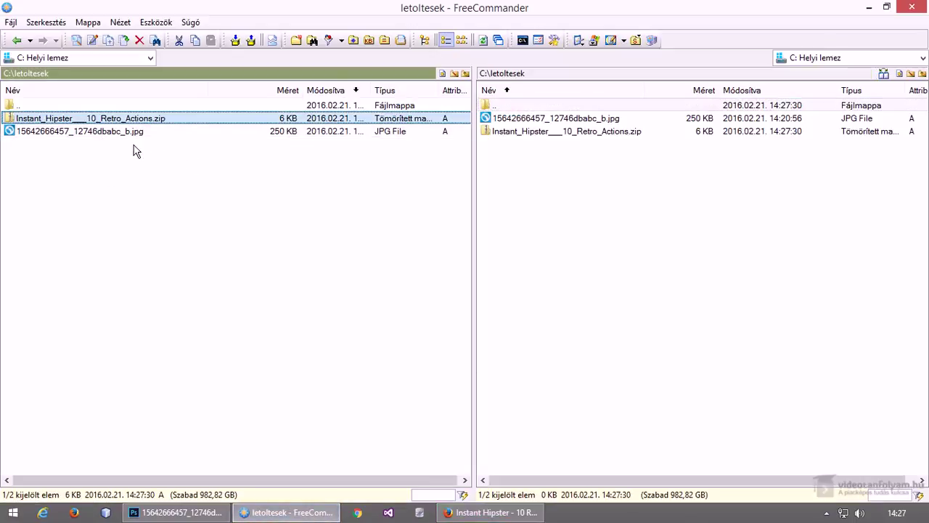
key(Return)
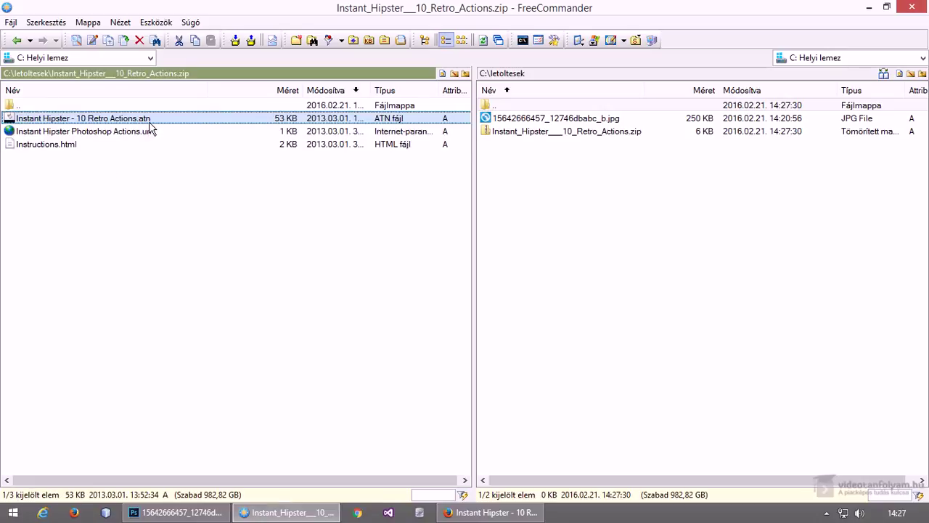
ctrl+click(58, 146)
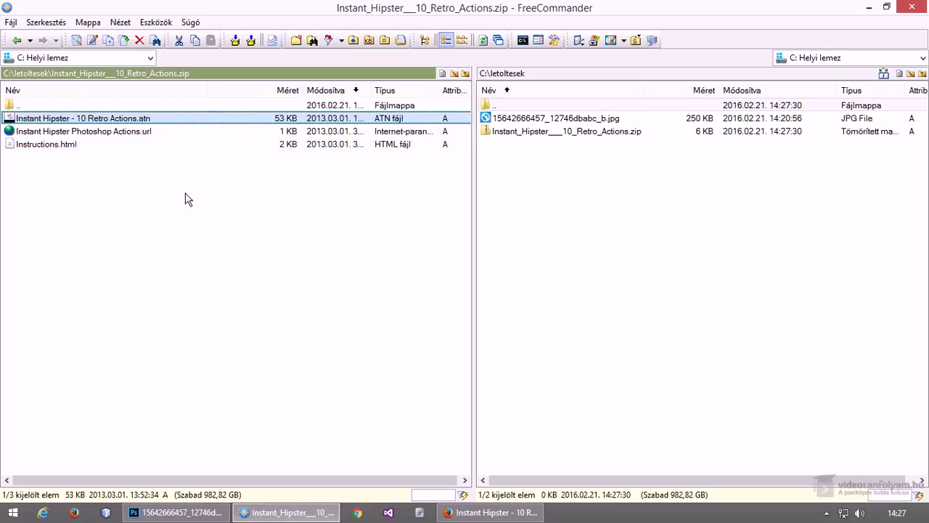
key(F5)
key(Return)
Step: Load the extracted Instant Hipster - 10 Retro Actions.atn into Photoshop and display the list of actions
click(521, 133)
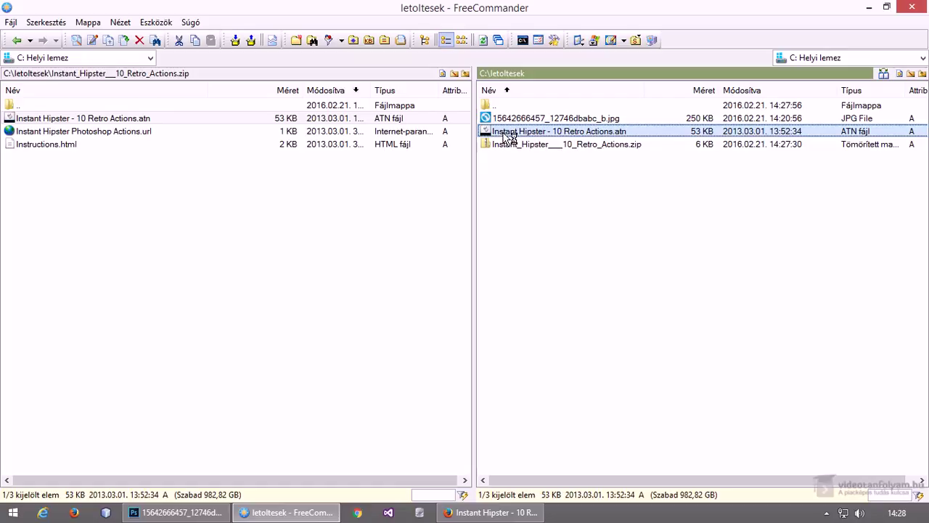
double_click(504, 135)
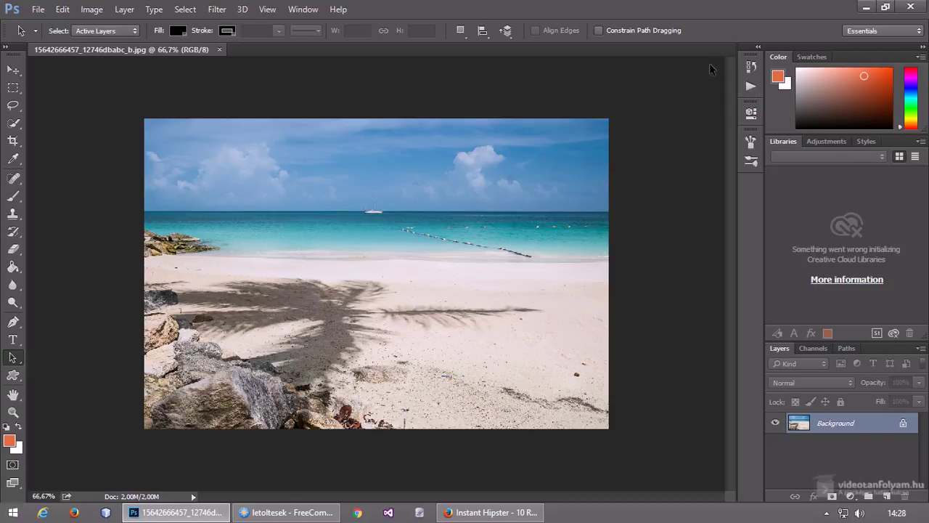
click(305, 10)
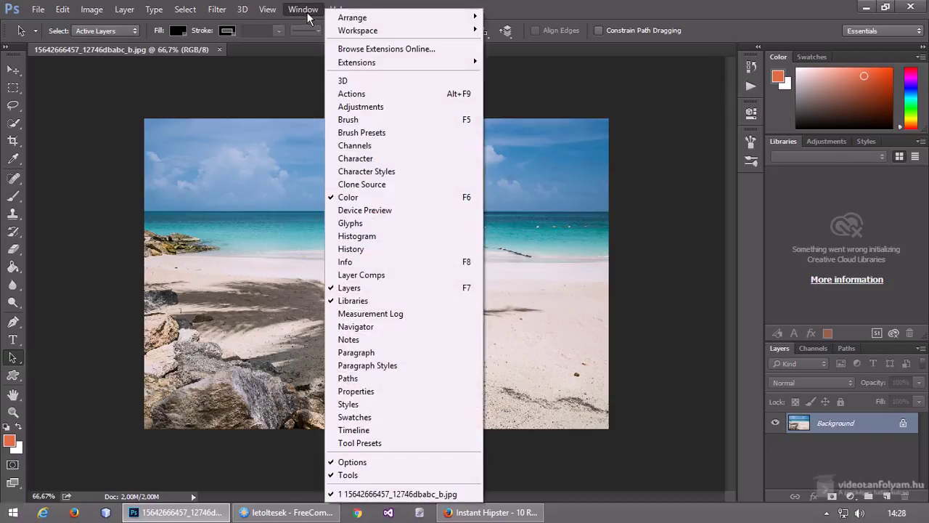
click(354, 94)
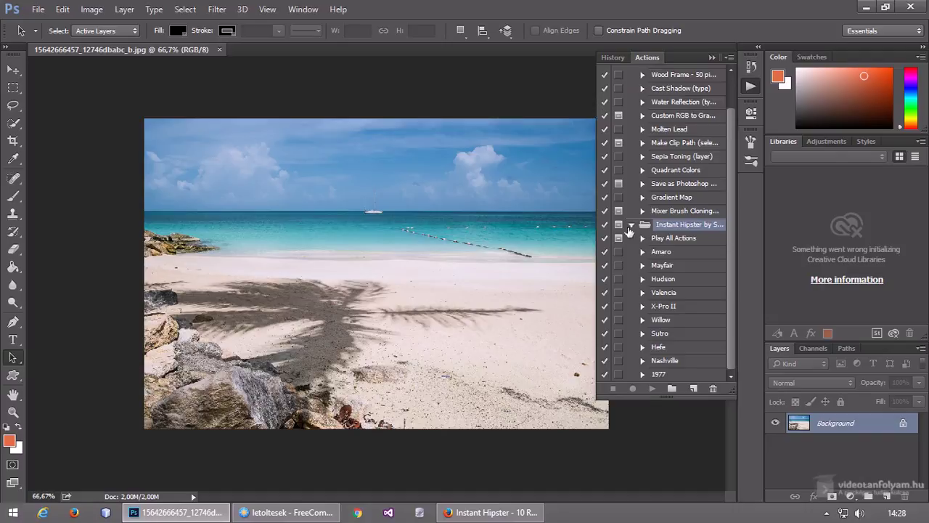
Step: Collapse the Default Actions set in the list of actions
scroll(648, 191, up, 1)
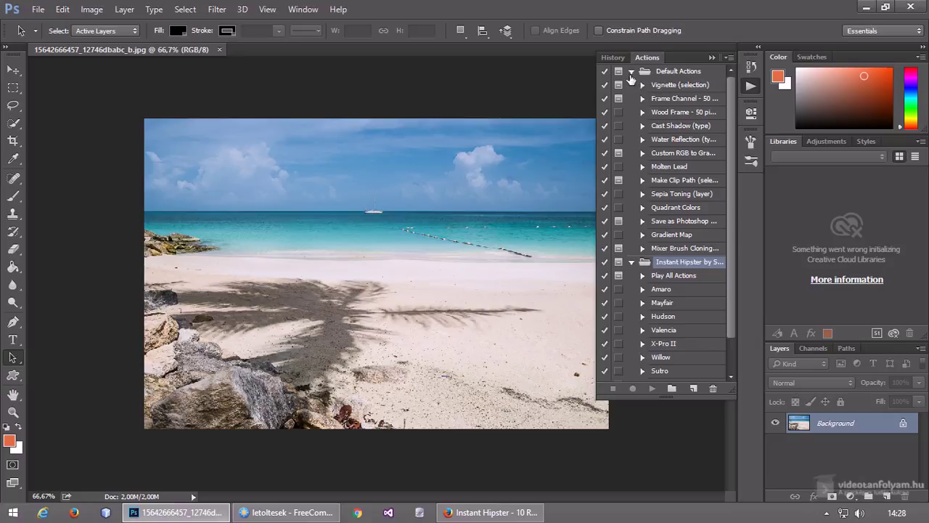
click(630, 71)
click(630, 71)
click(631, 72)
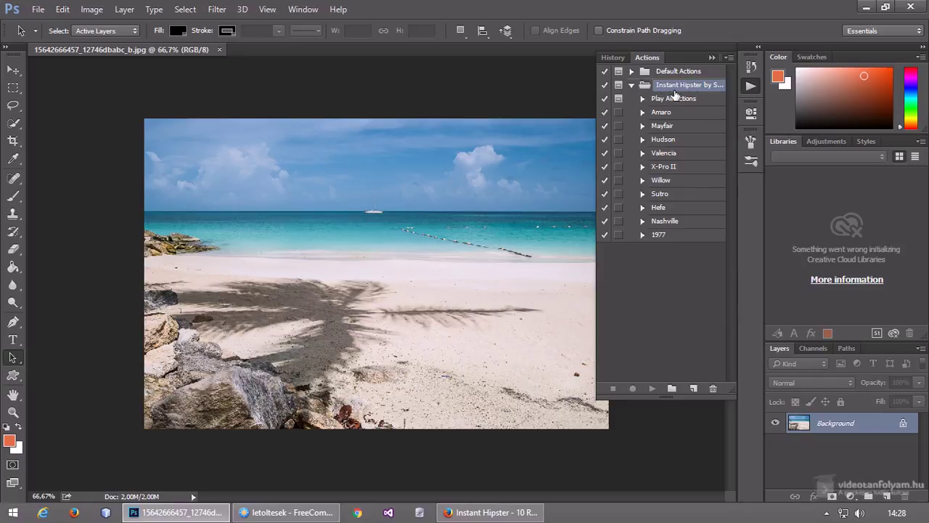
click(630, 85)
click(632, 85)
click(631, 86)
click(631, 85)
click(631, 86)
click(632, 86)
click(686, 126)
click(685, 138)
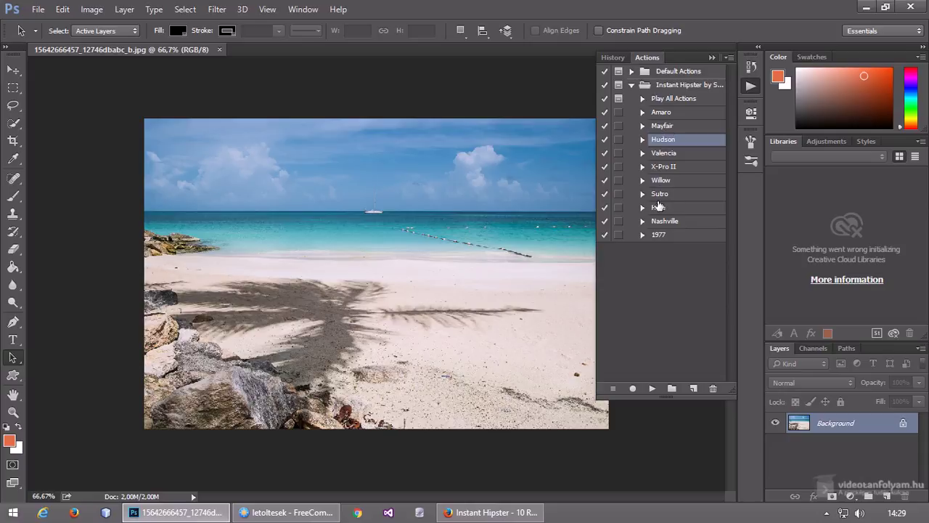
click(675, 183)
click(680, 140)
click(676, 129)
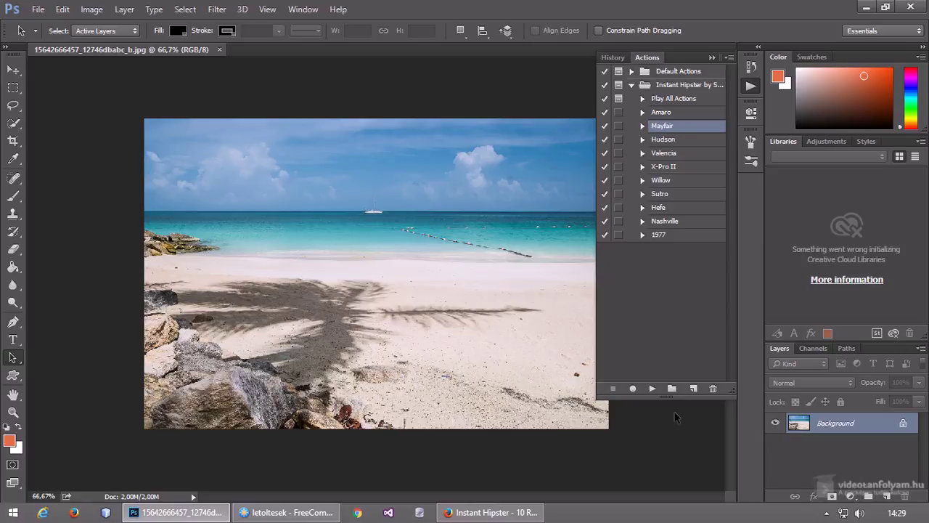
click(678, 85)
drag(688, 95, 657, 383)
Step: Run the Valencia action on the beach photo and give the layer list more room
click(679, 153)
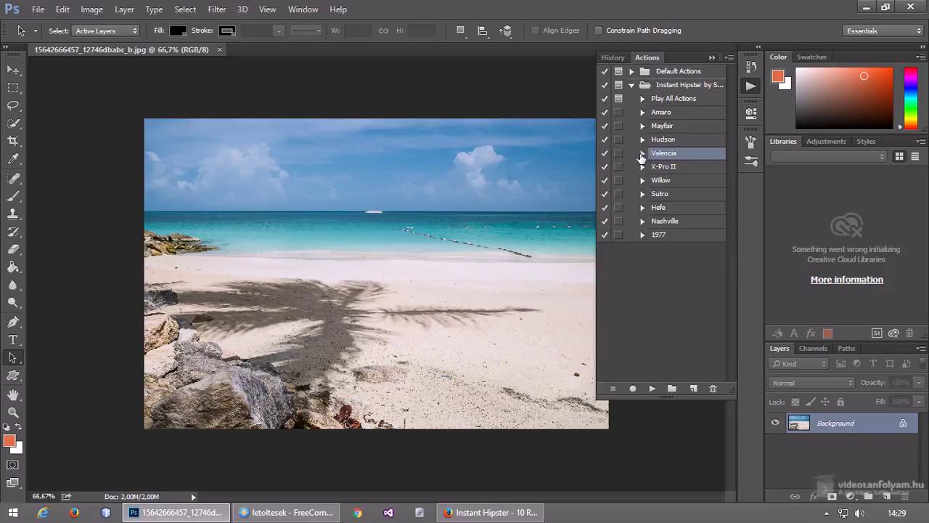
click(651, 389)
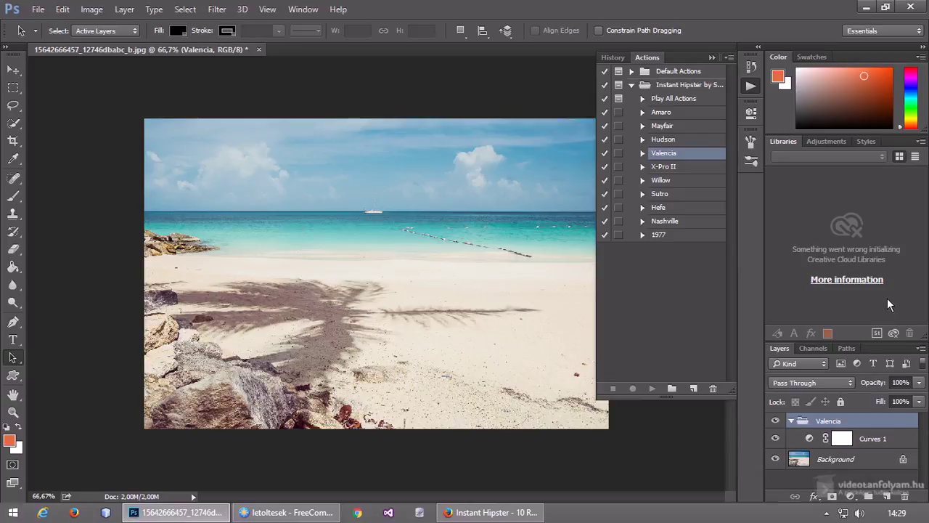
drag(864, 338, 867, 250)
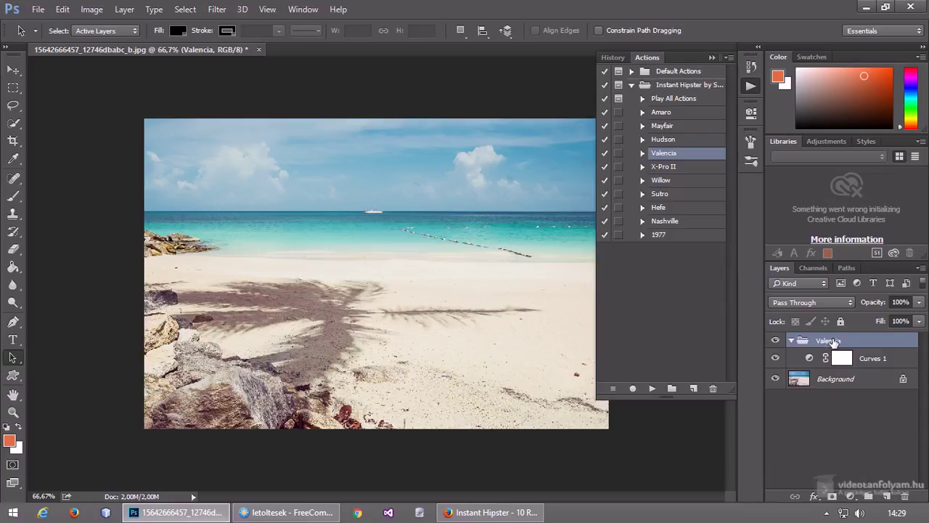
Step: Hide the Valencia layer group to compare with the original photo and delete the group
click(775, 340)
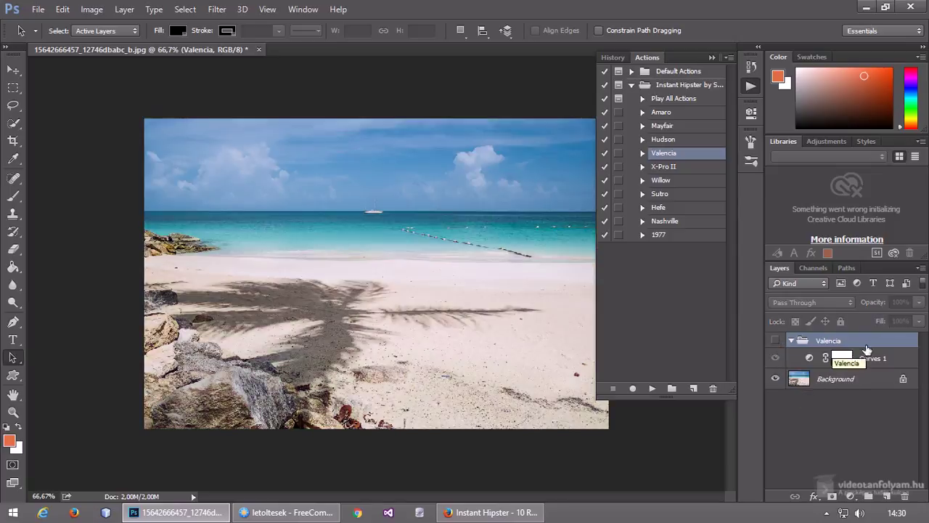
drag(858, 343, 904, 496)
Step: Run the Sutro action from the Instant Hipster set on the beach photo
click(670, 196)
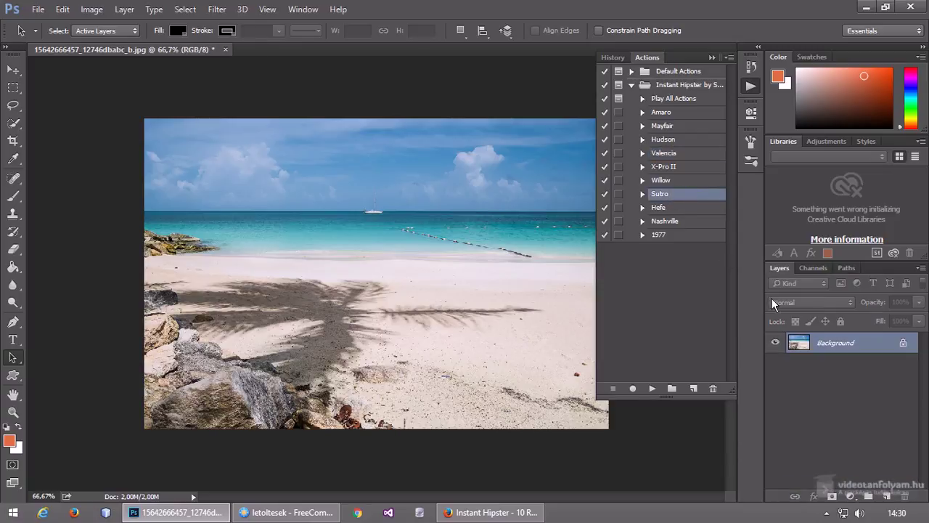
click(651, 389)
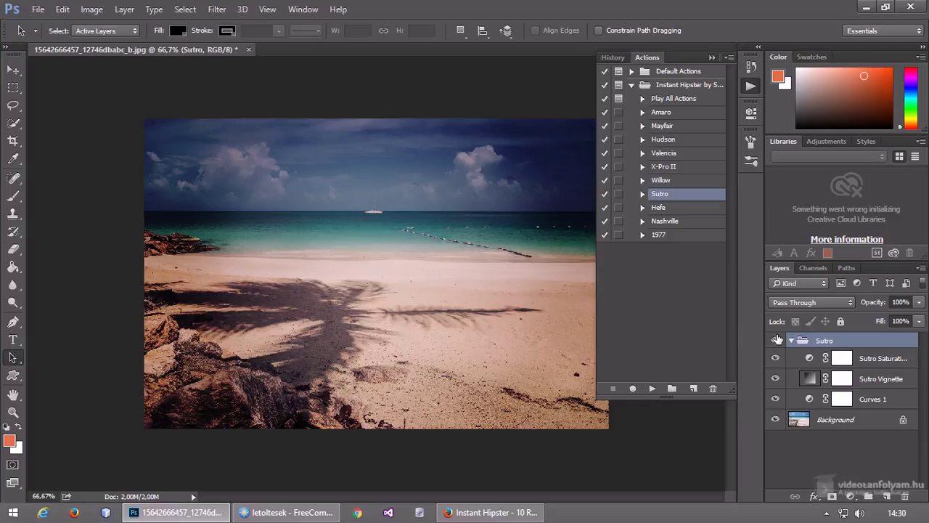
Step: Return to Brusheezy in Firefox and download the free Retro Color Photoshop Action zip
click(287, 511)
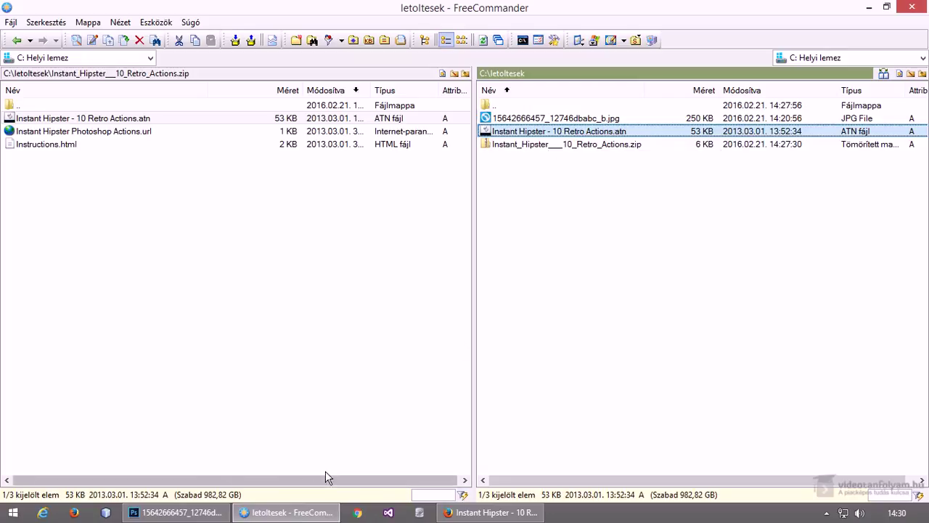
click(490, 512)
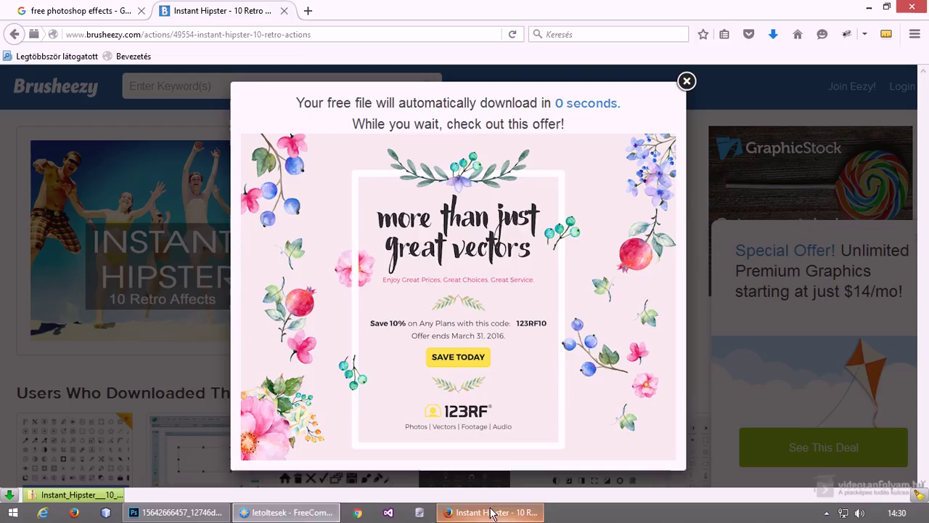
click(15, 34)
click(511, 310)
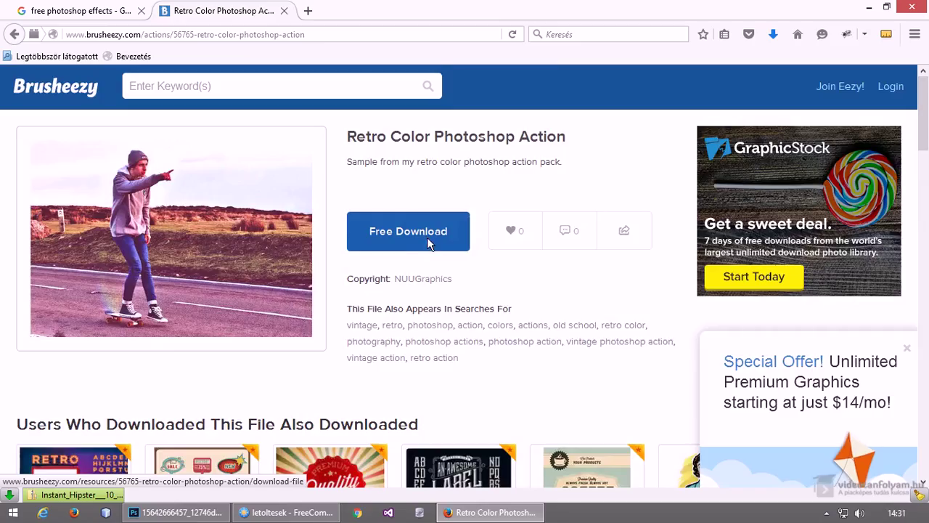
click(428, 244)
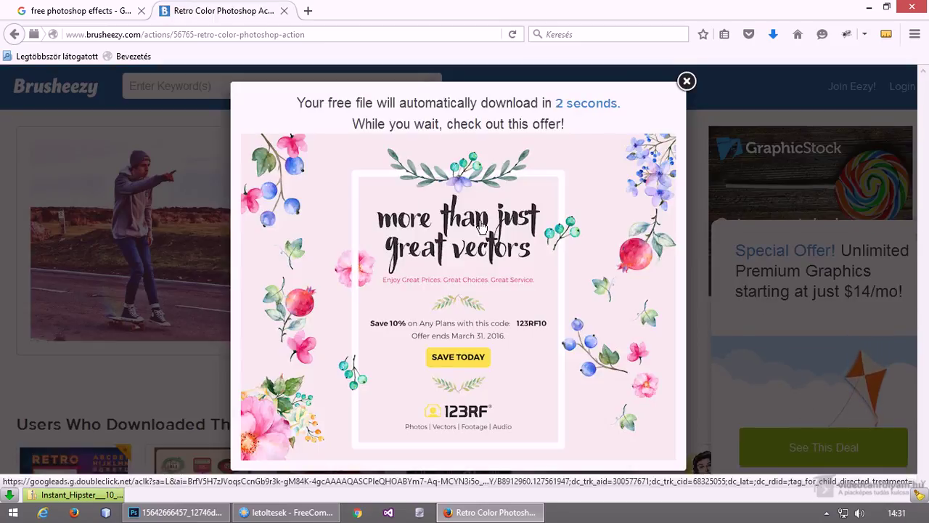
click(511, 383)
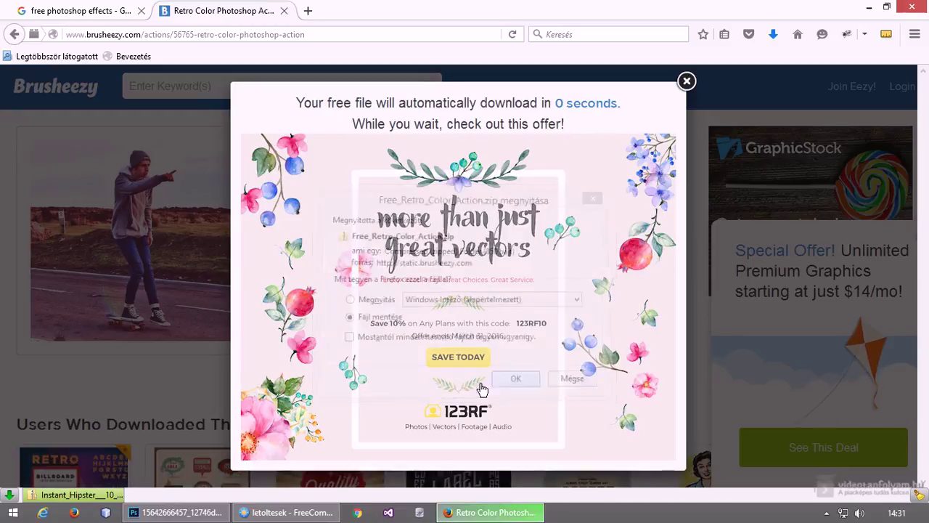
Step: Switch to FreeCommander, extract Free Retro Color Action.atn from Free_Retro_Color_Action.zip into C:\letoltesek, and select the extracted file
click(287, 512)
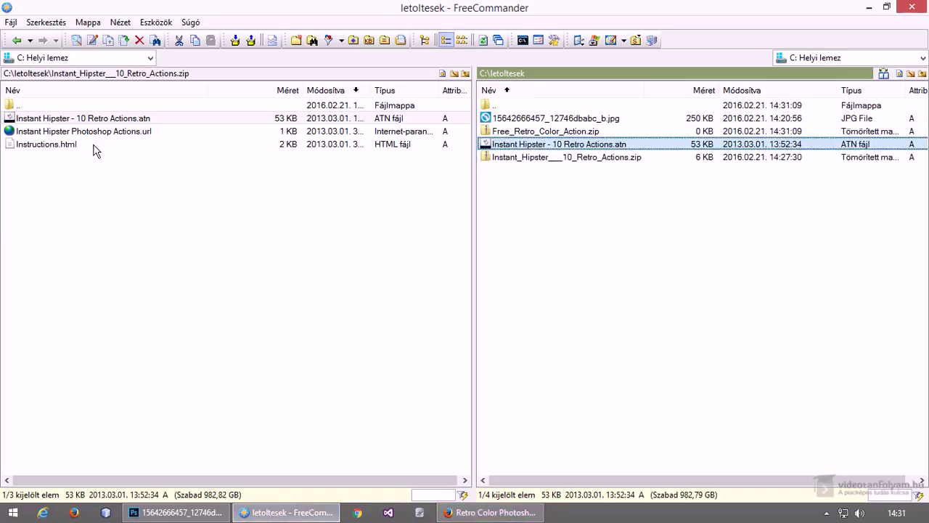
key(BackSpace)
key(Up)
key(Return)
key(alt+F6)
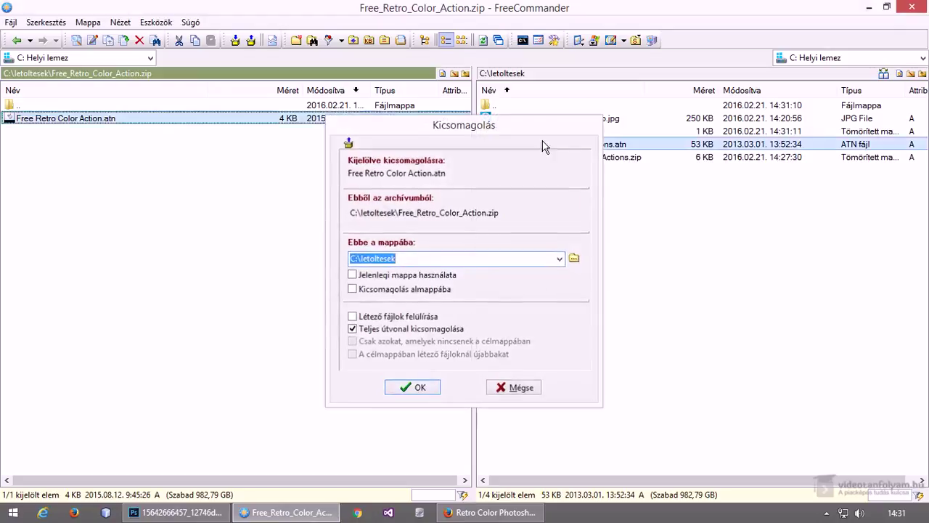
key(Return)
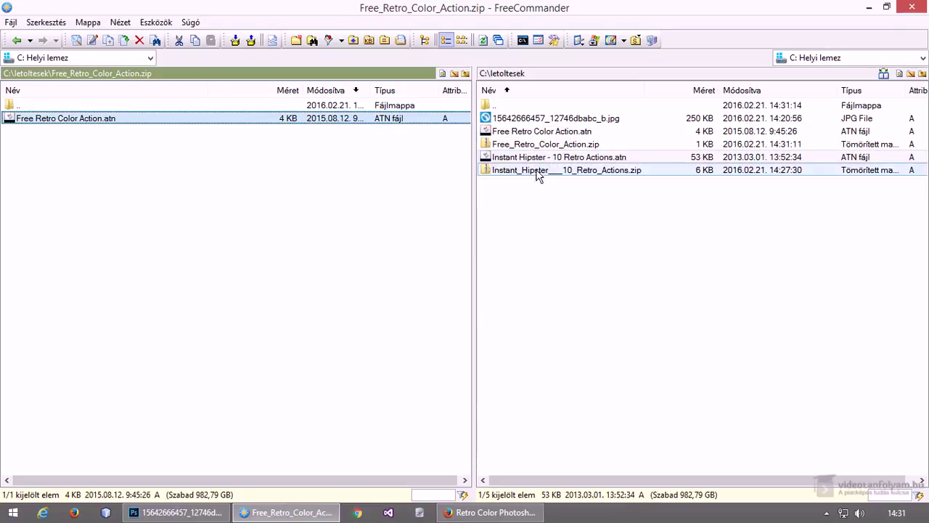
click(570, 132)
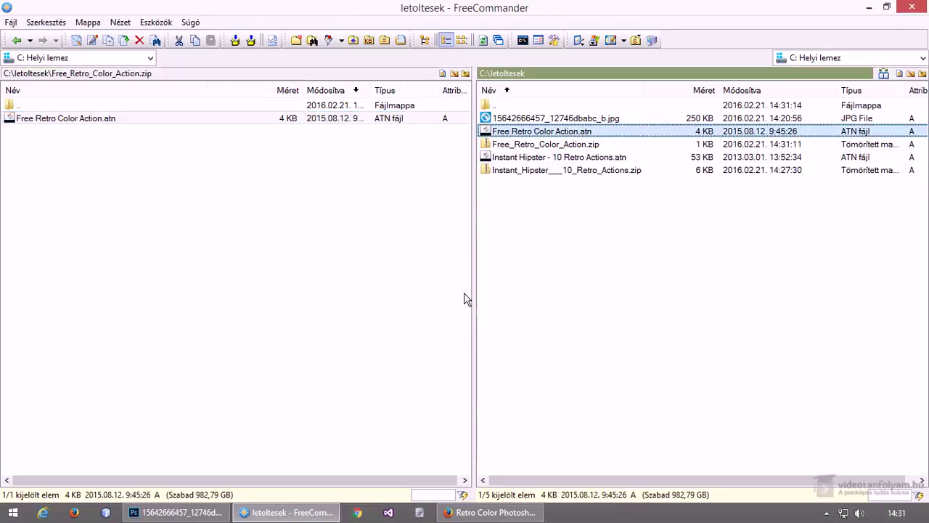
Step: Switch to Photoshop and load the Free Retro Color Action file from the letoltesek folder as a new action set
click(192, 512)
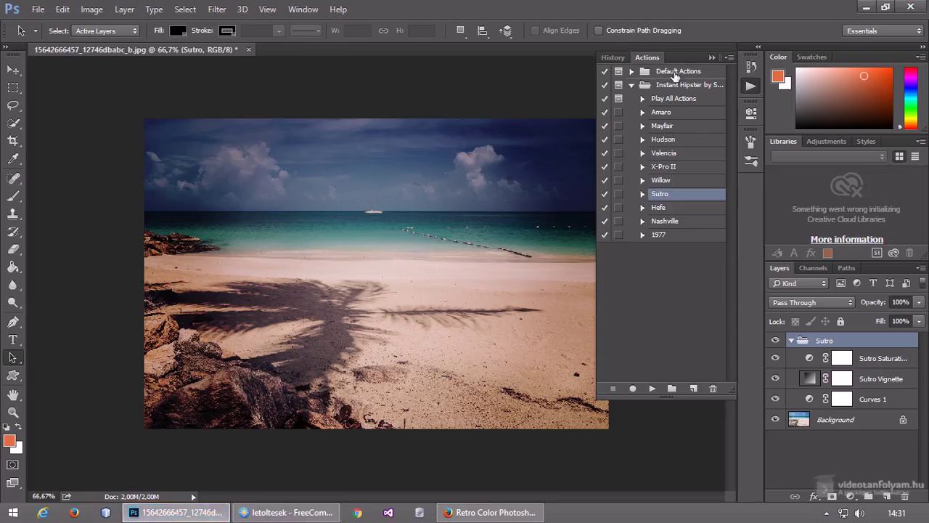
click(729, 57)
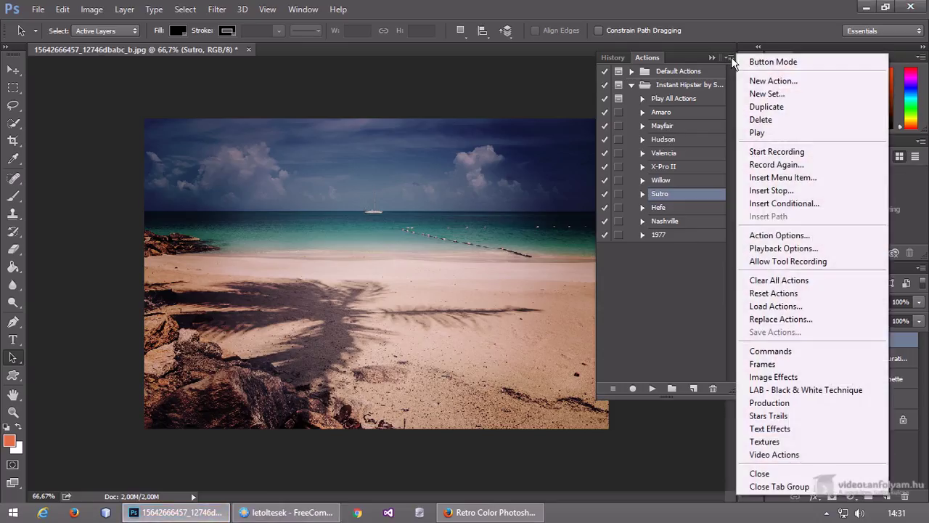
click(781, 306)
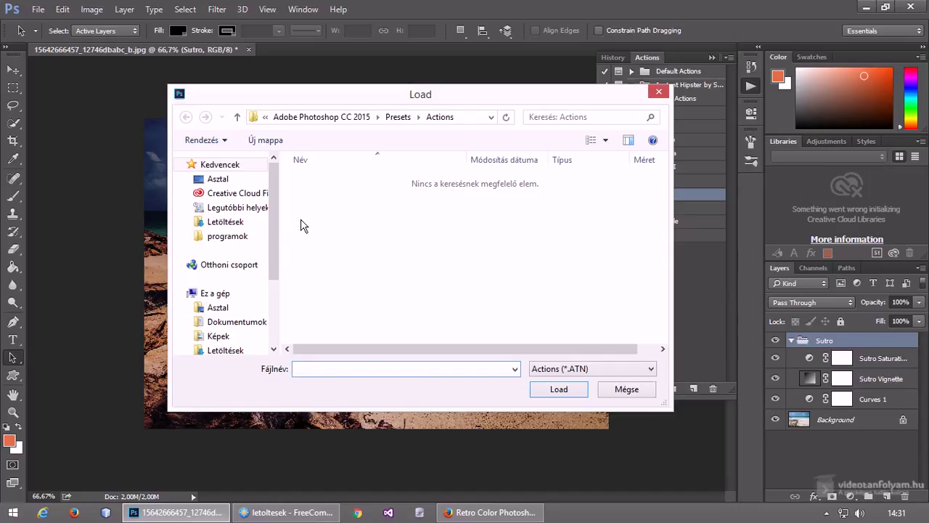
click(225, 221)
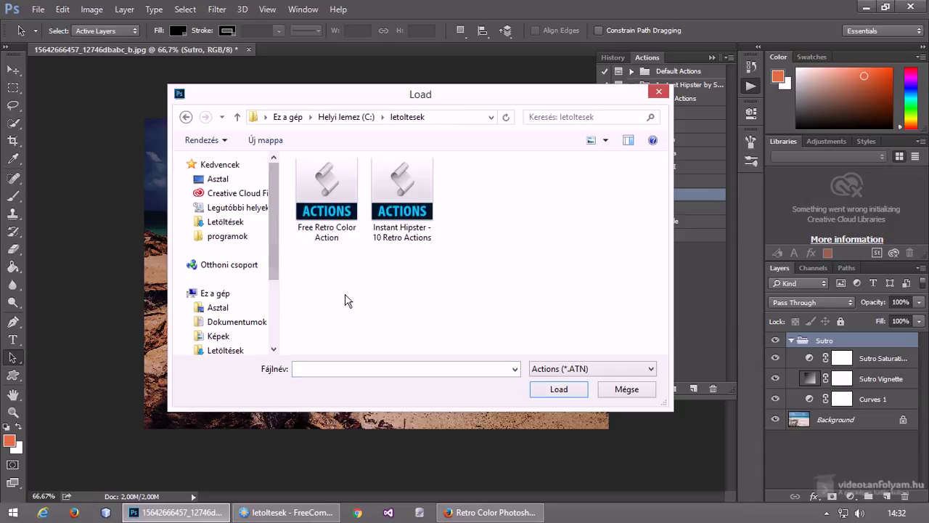
double_click(334, 208)
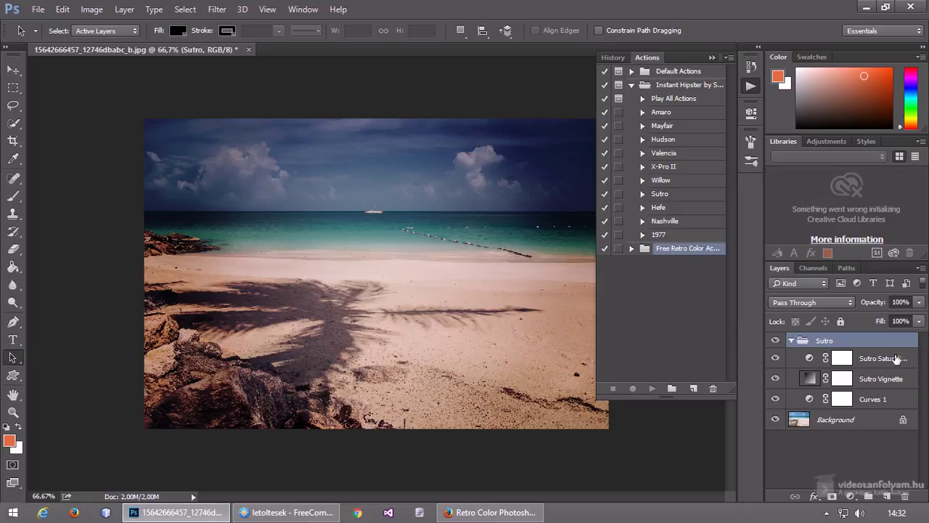
Step: Delete the Sutro layer group so only the Background layer of the beach photo is left
drag(878, 345, 905, 495)
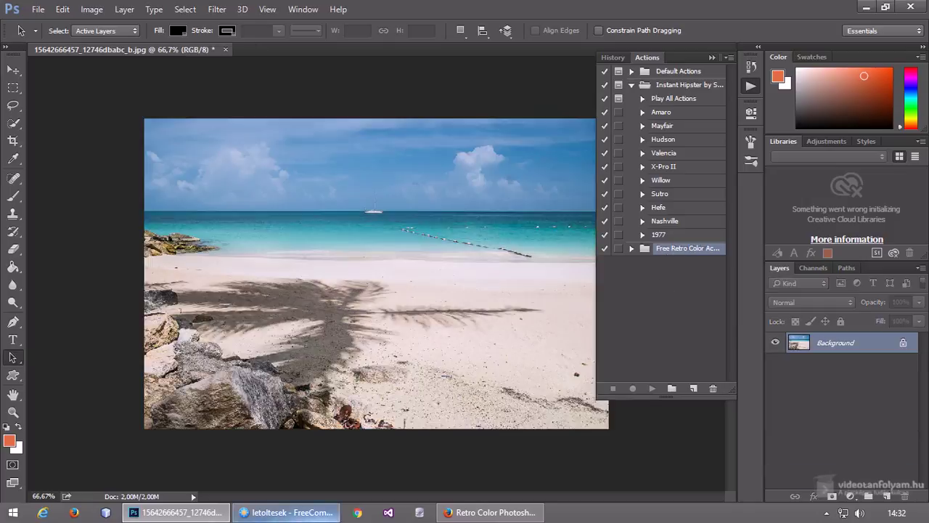
click(287, 511)
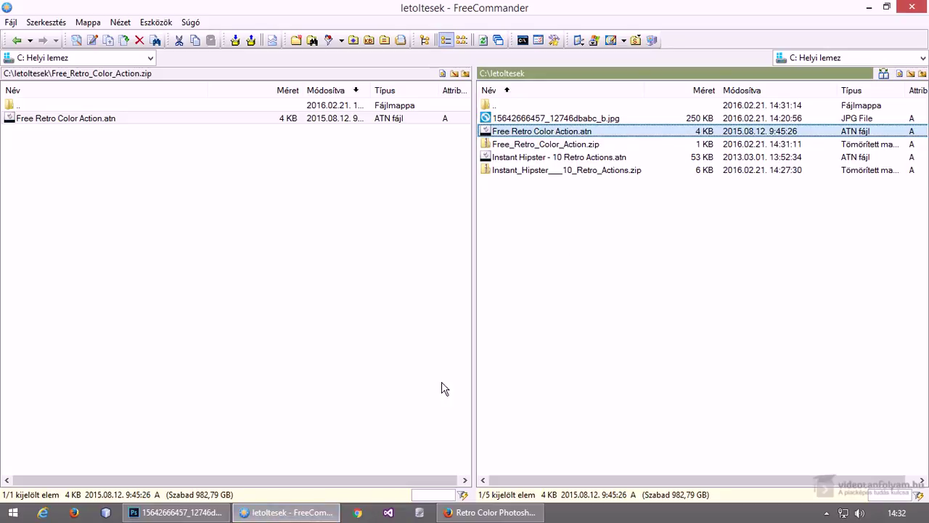
click(182, 512)
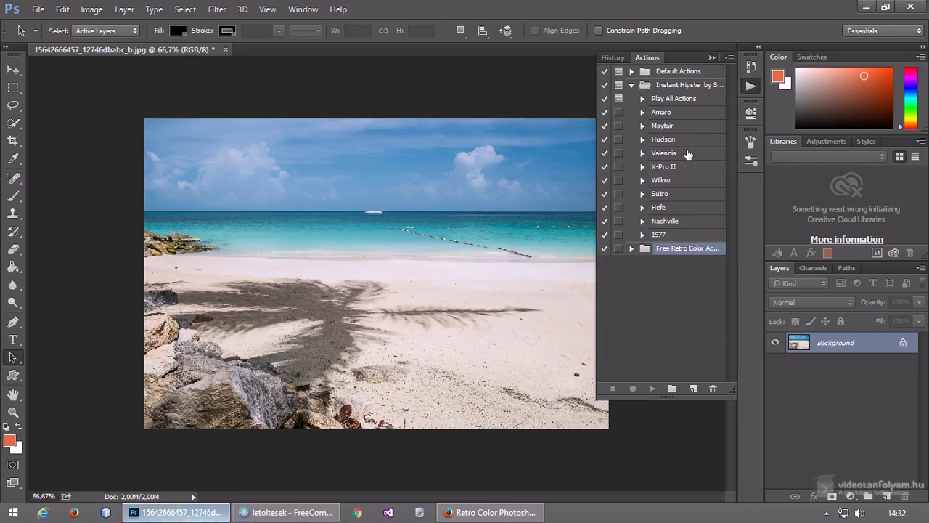
Step: Expand the Free Retro Color action set and run its Retro 5 action on the beach photo
click(628, 249)
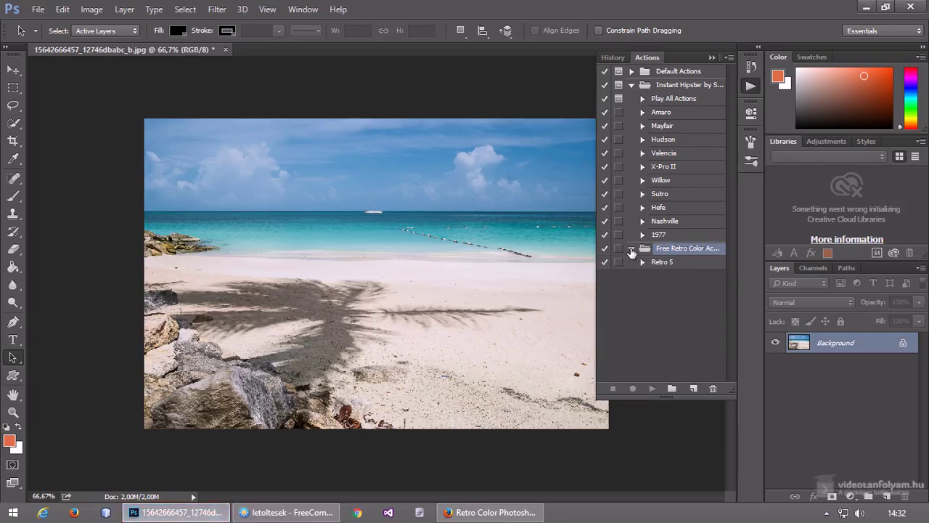
click(680, 260)
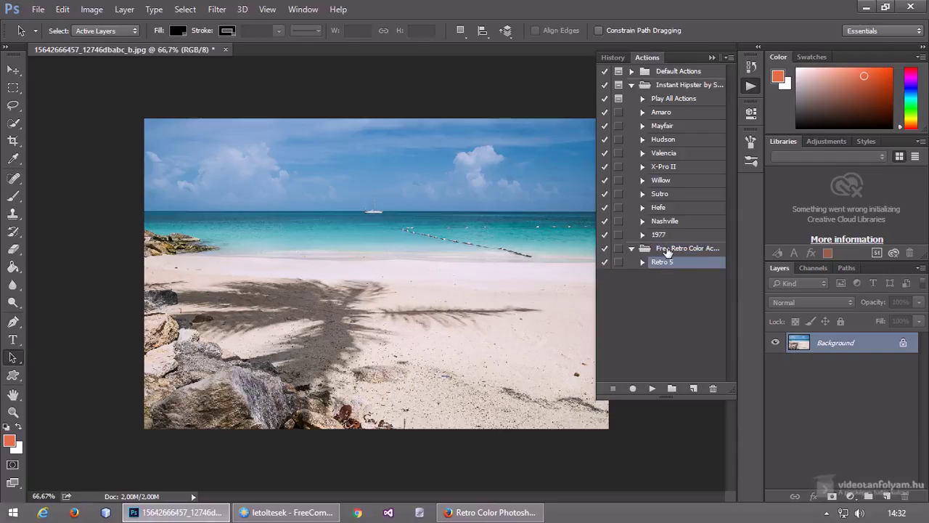
click(653, 387)
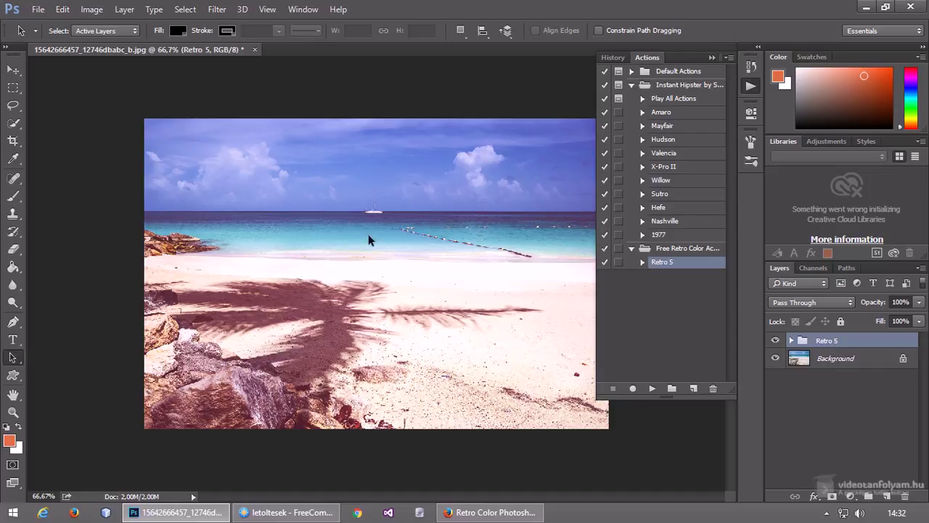
Step: Toggle the Retro 5 group's visibility to compare with the original photo, and expand the group to inspect its adjustment layers
click(775, 341)
click(775, 341)
click(775, 340)
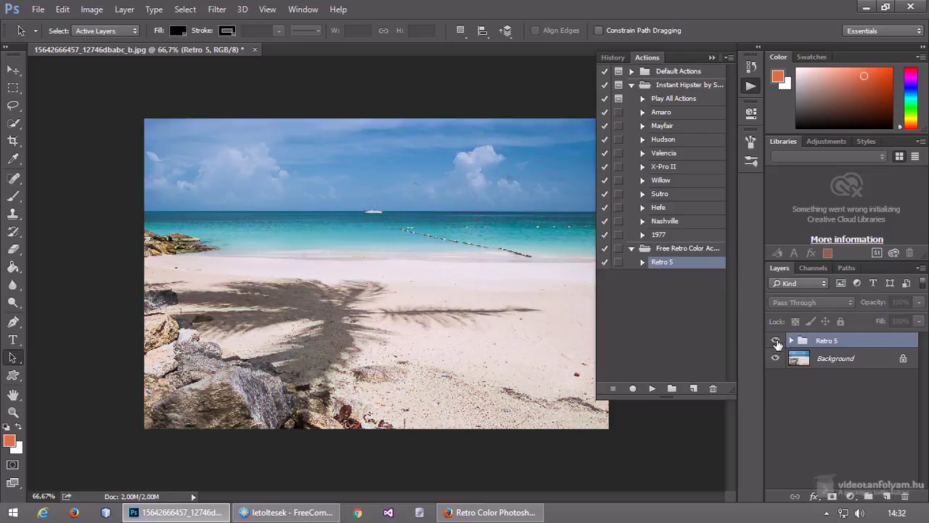
click(789, 341)
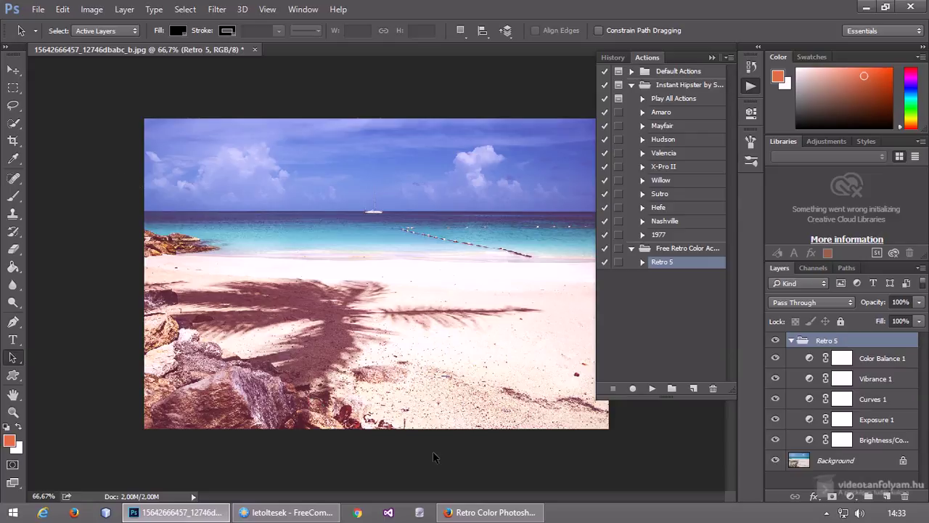
Step: Switch to Firefox, look over the graphics and Photoshop courses on videotanfolyam.hu and the free photoshop effects Google results, and return to Photoshop
click(482, 514)
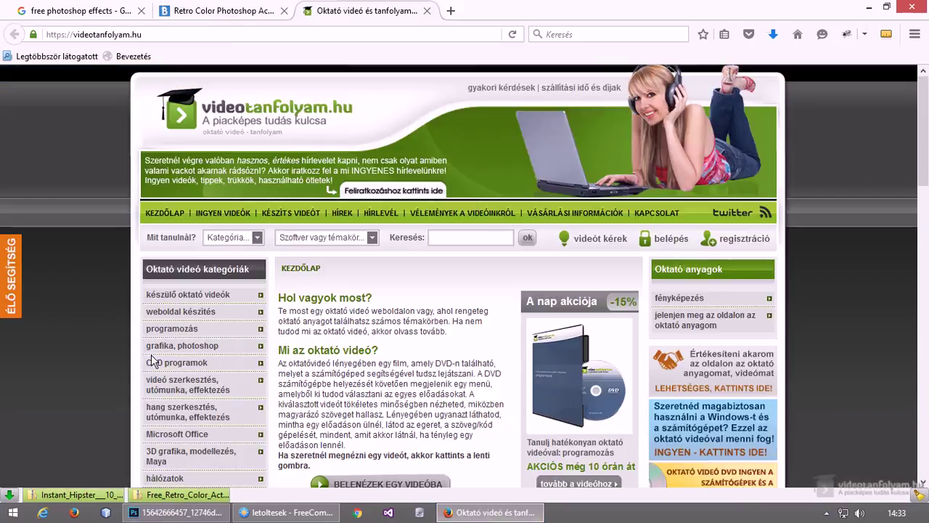
mouse_move(102, 339)
scroll(101, 338, down, 3)
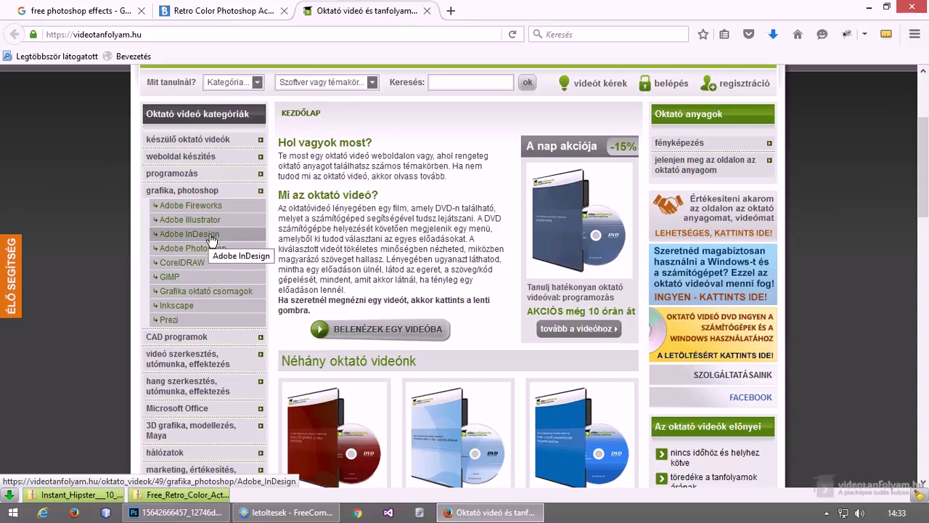
click(103, 16)
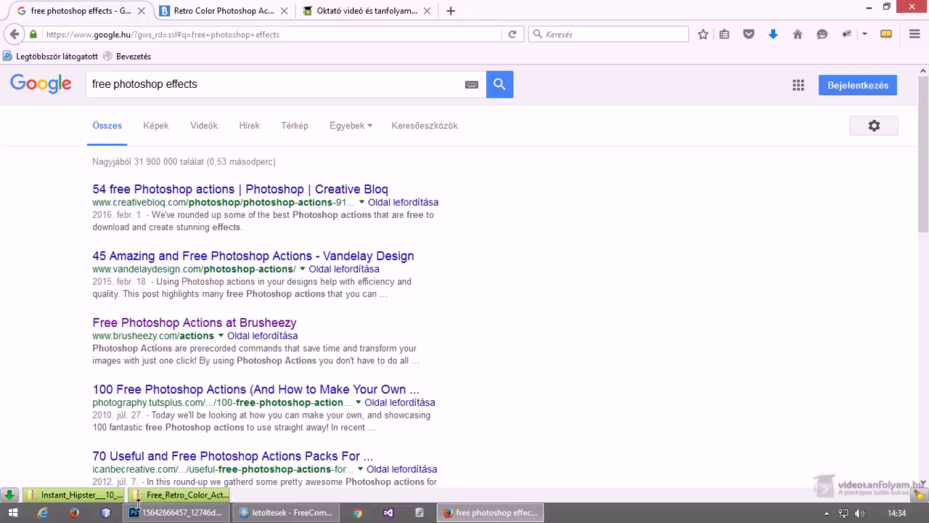
click(178, 512)
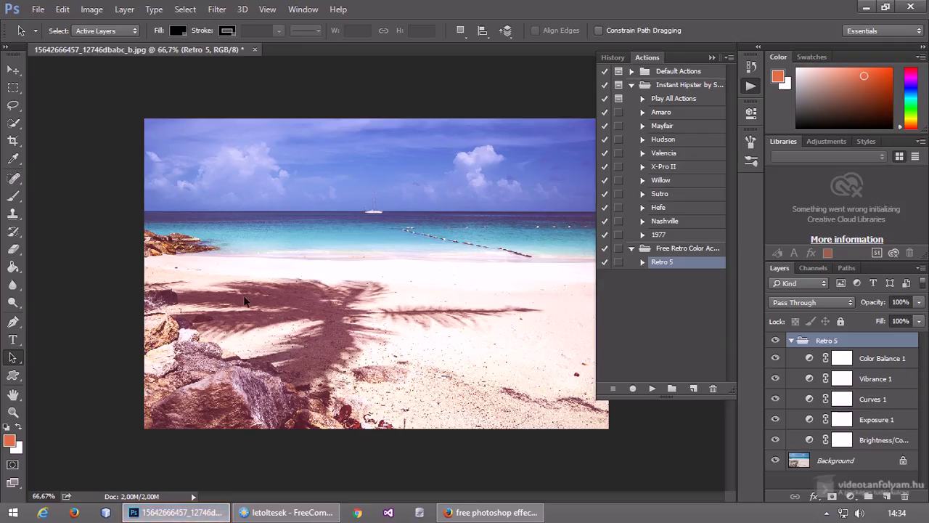